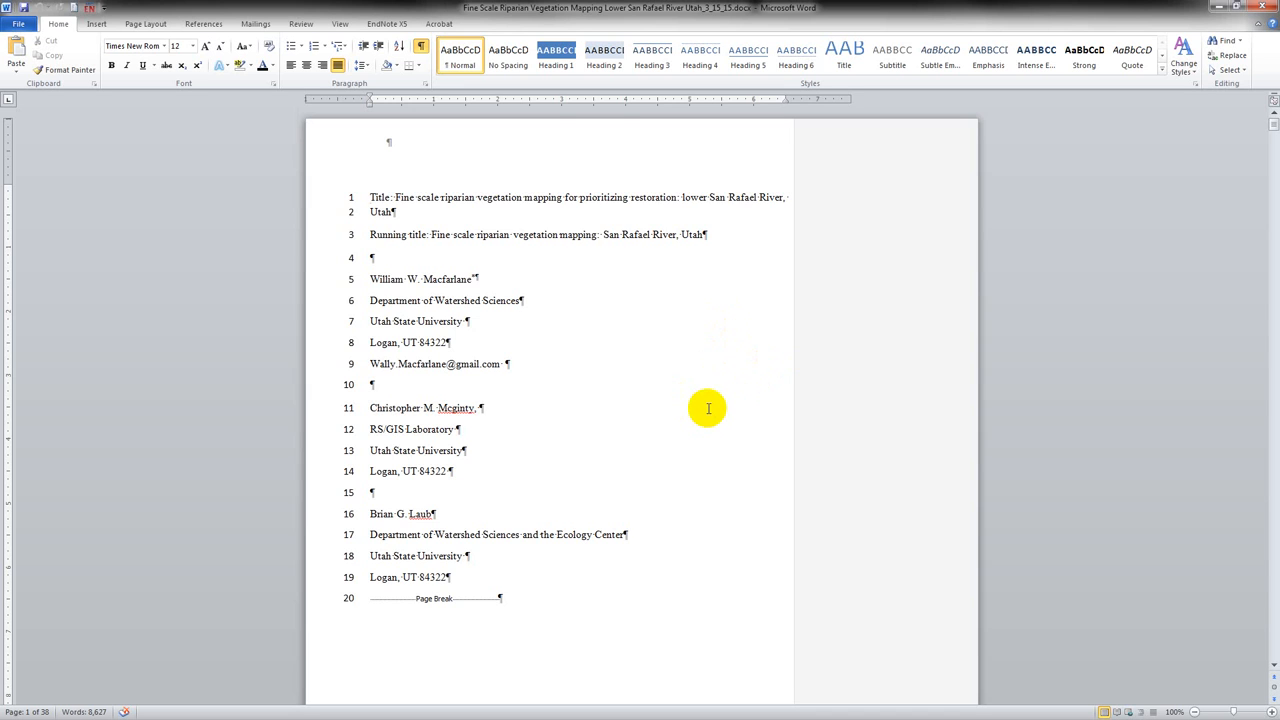
Examine the Introduction's in-text citations that are flagged with "Not in endnote" comments
scroll(720, 412, down, 2)
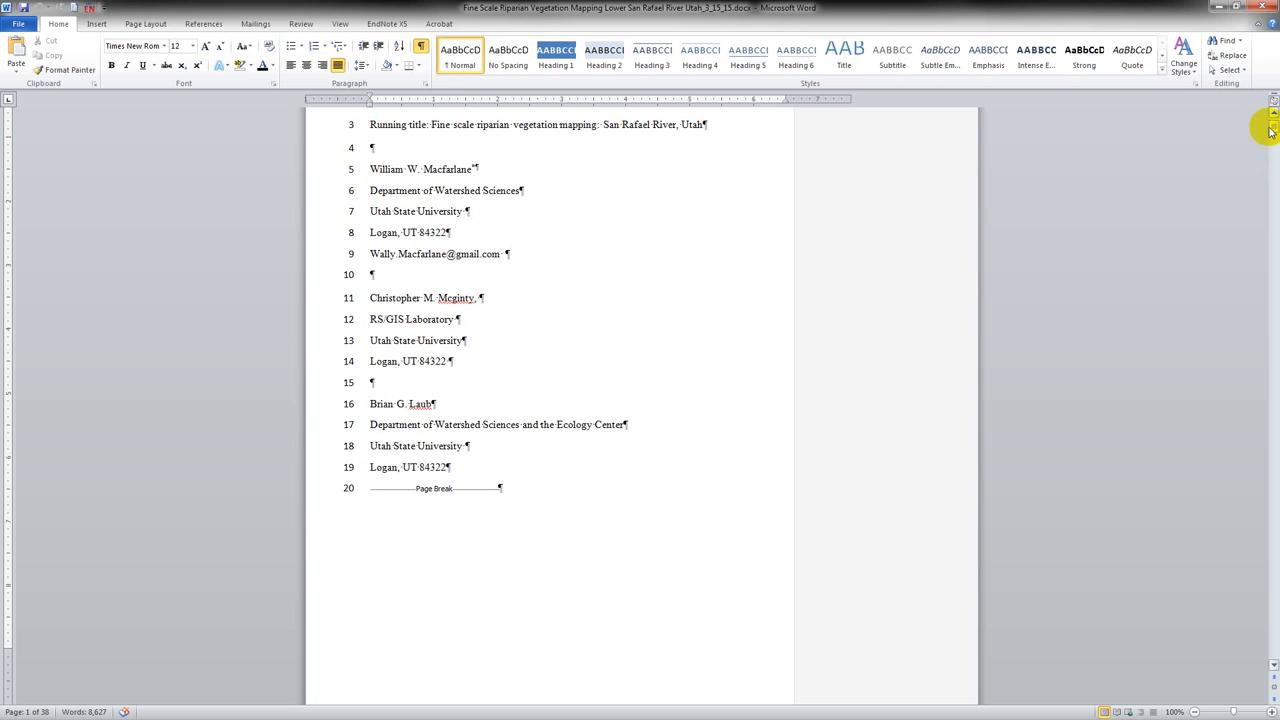
drag(1268, 130, 1274, 152)
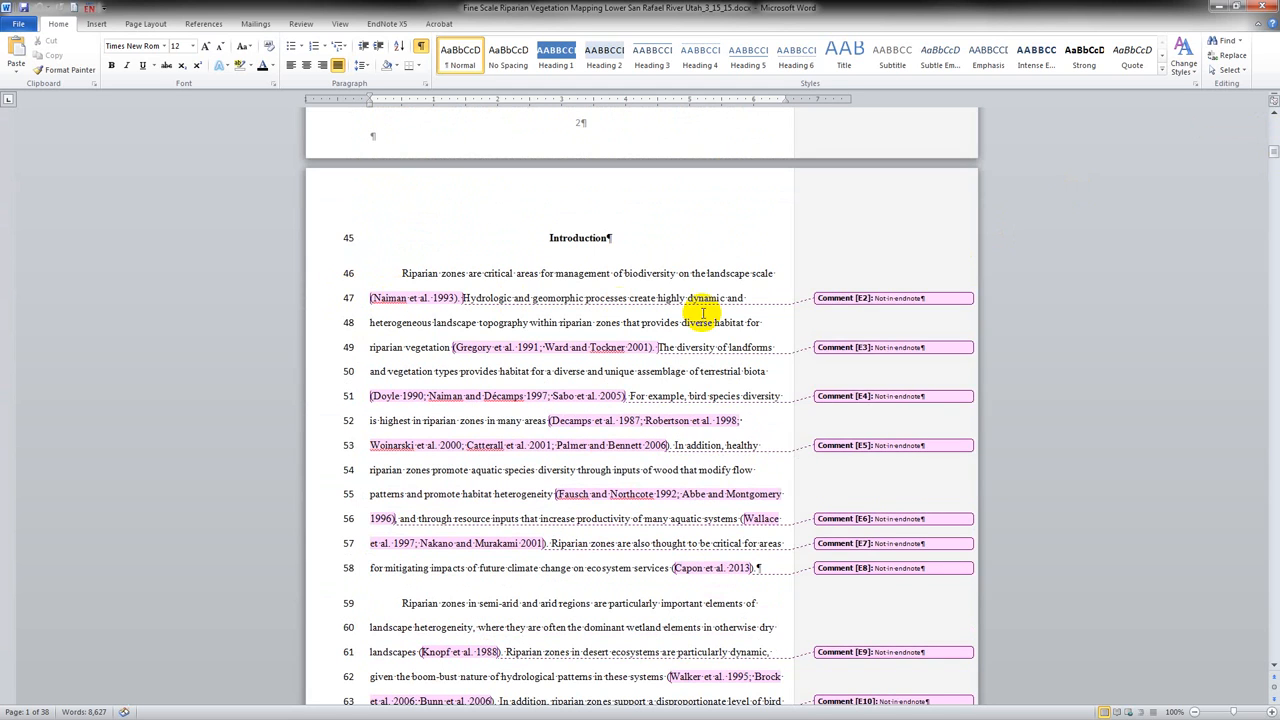
click(886, 300)
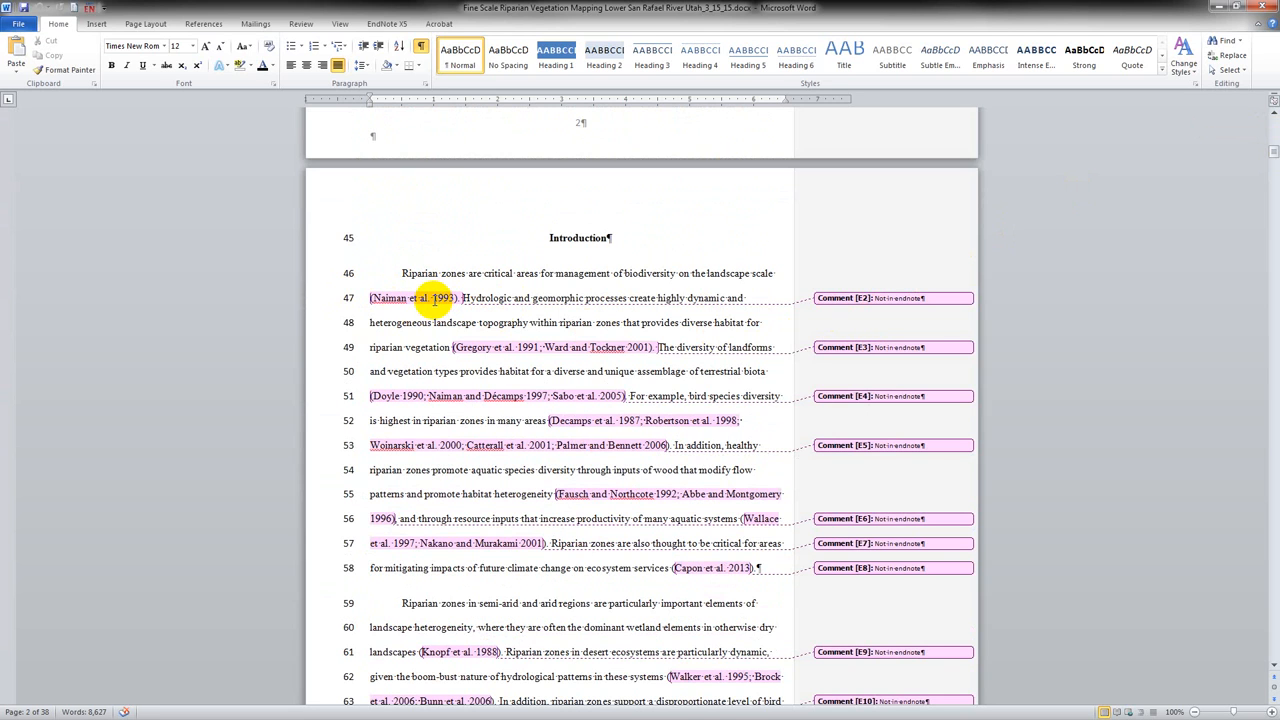
mouse_move(434, 302)
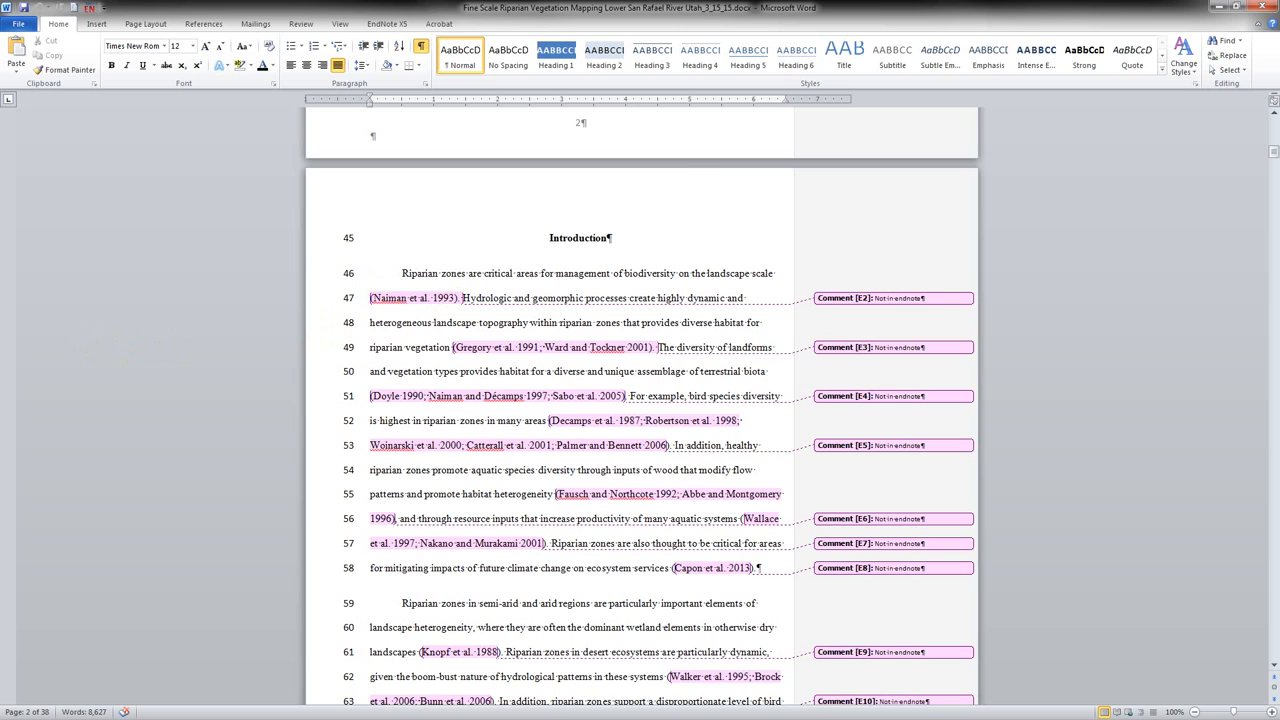
Switch to Google Scholar and start exporting the first riparian vegetation mapping result to EndNote, then cancel the save
key(alt+Tab)
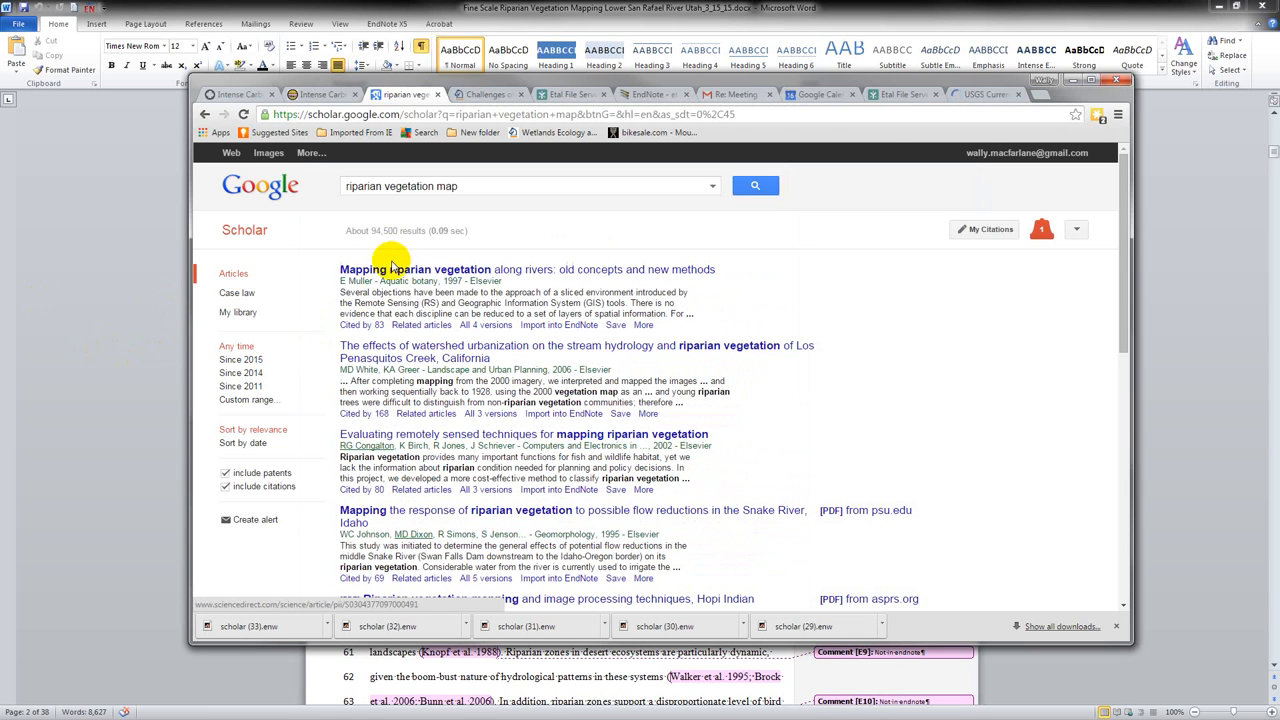
click(555, 327)
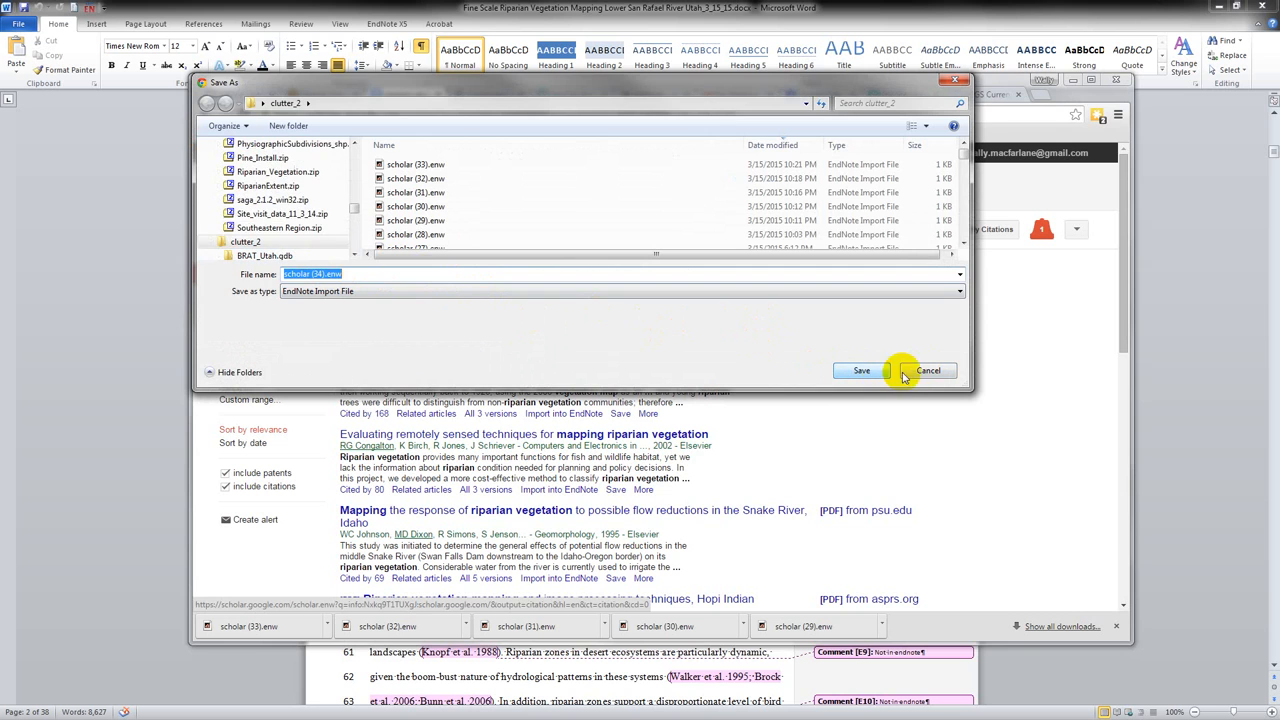
click(926, 371)
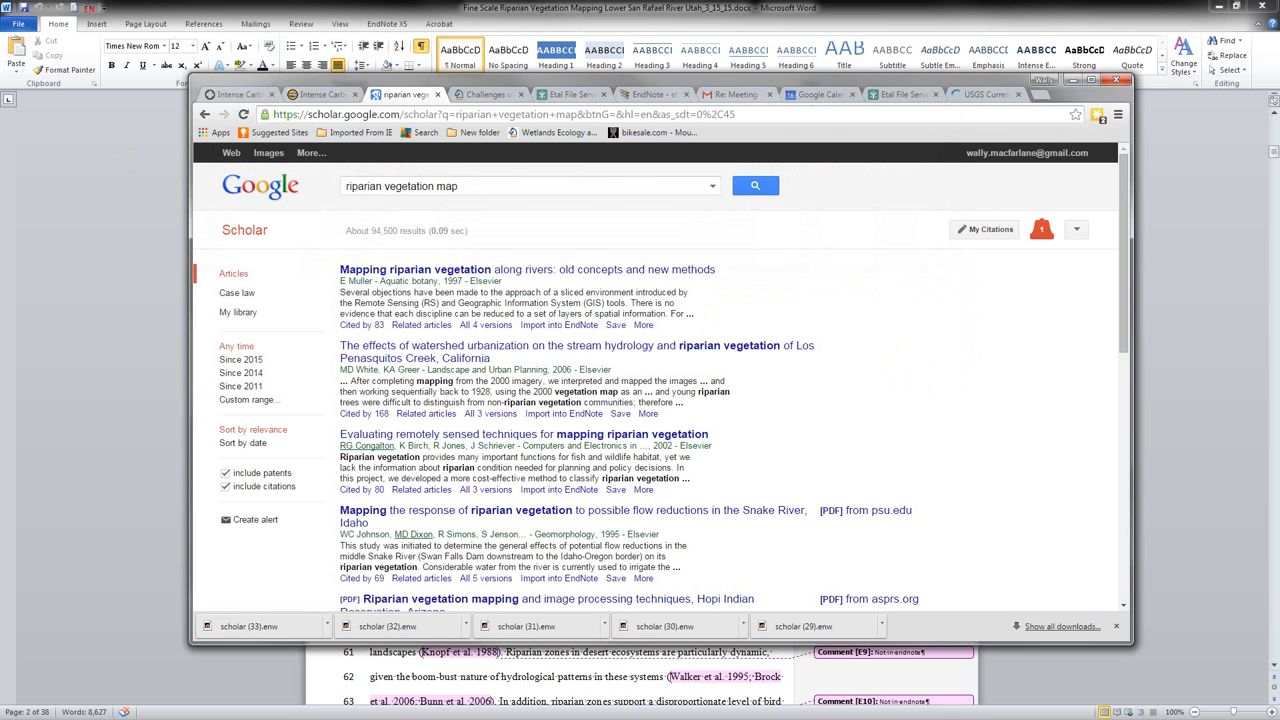
Switch to EndNote, start a file import with scholar (33).enw selected, then cancel it and move the library window aside
drag(0, 158, 591, 131)
click(436, 176)
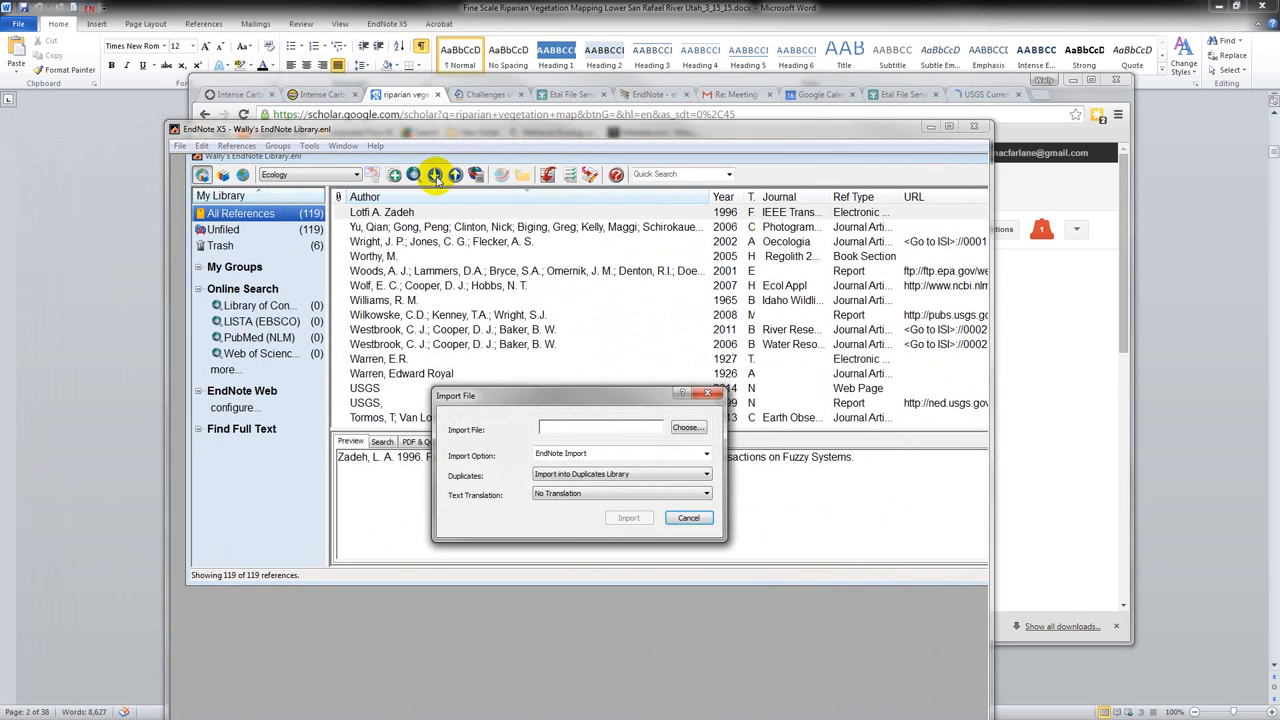
click(698, 429)
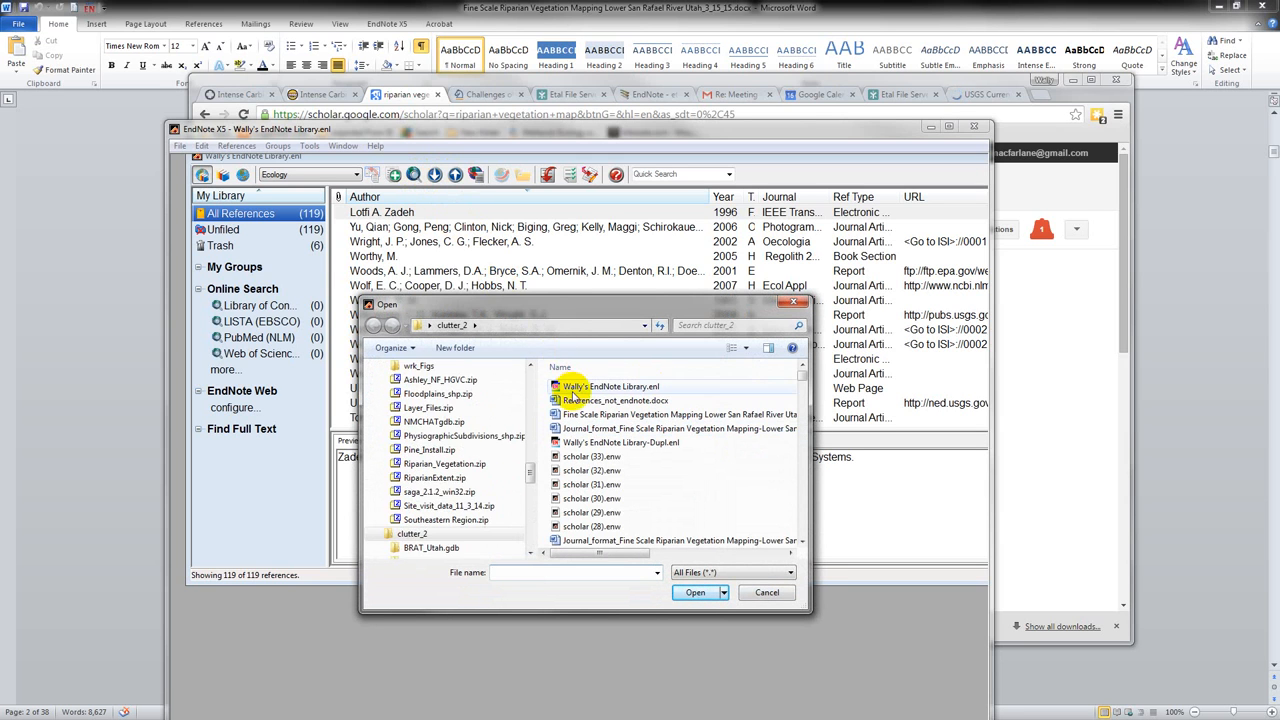
click(598, 457)
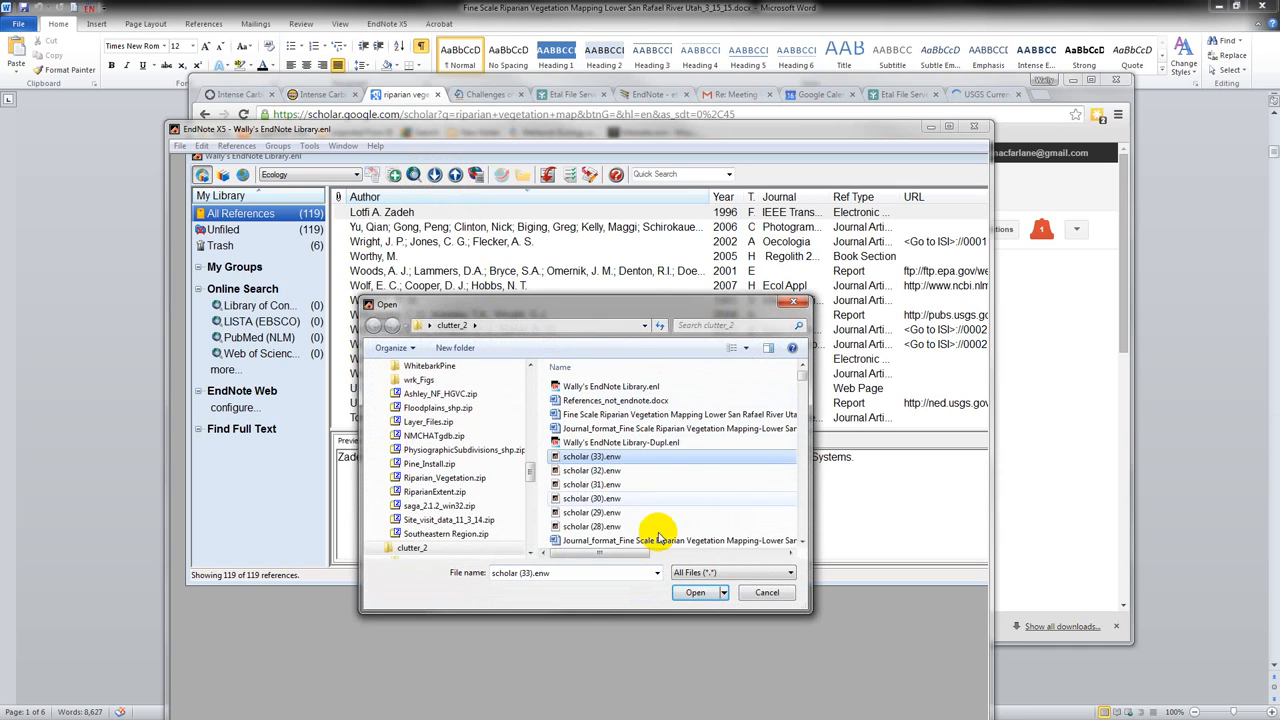
click(801, 305)
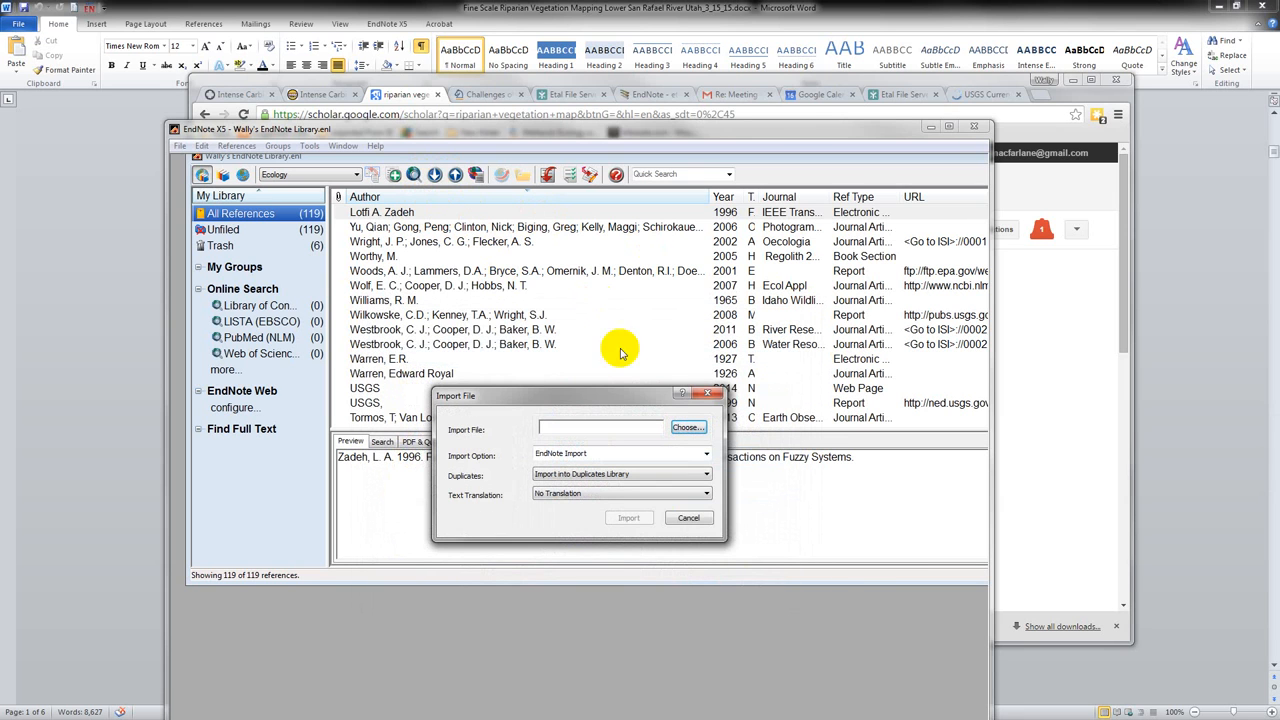
click(716, 397)
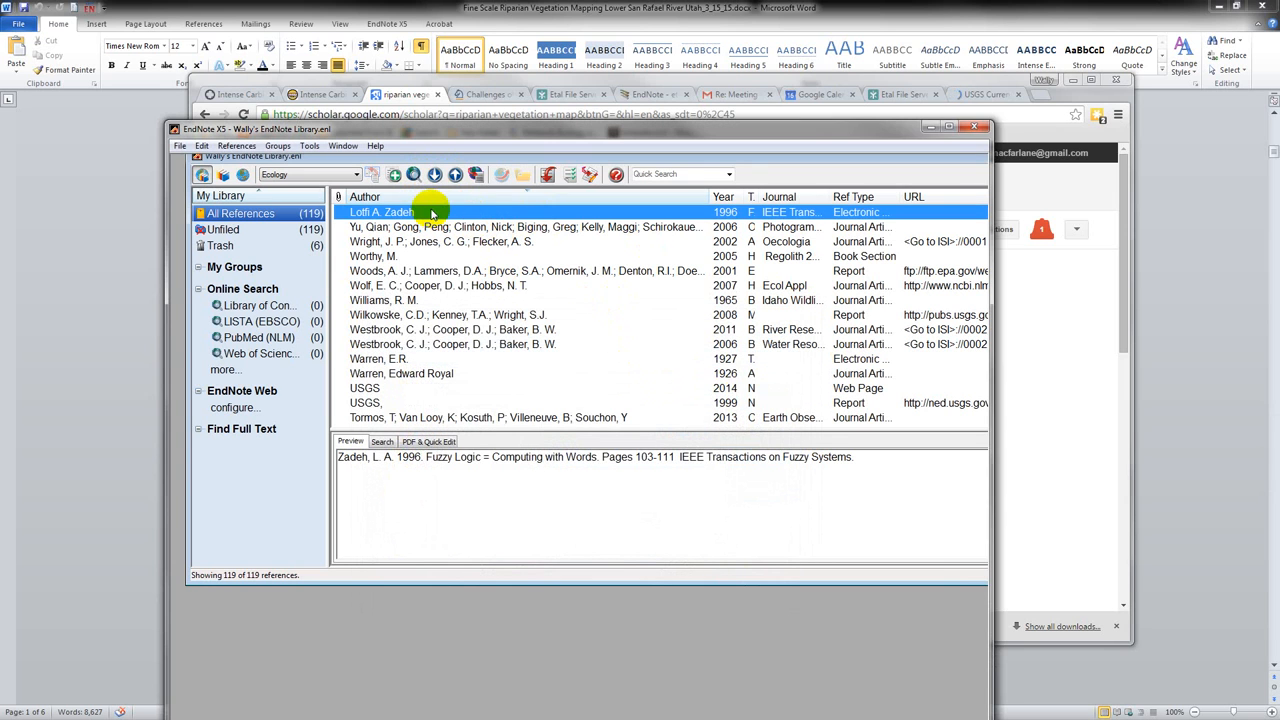
drag(533, 135, 205, 157)
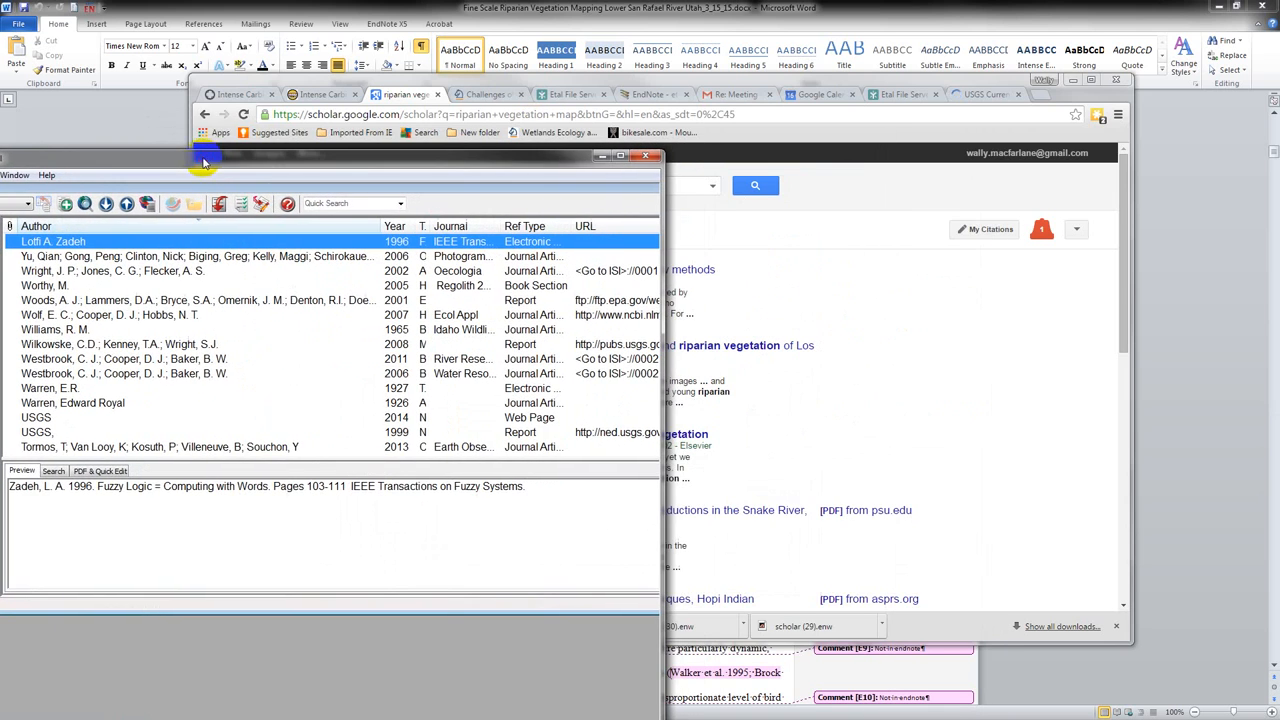
Return to the manuscript in Word and look at EndNote X5's options for inserting a citation
click(348, 12)
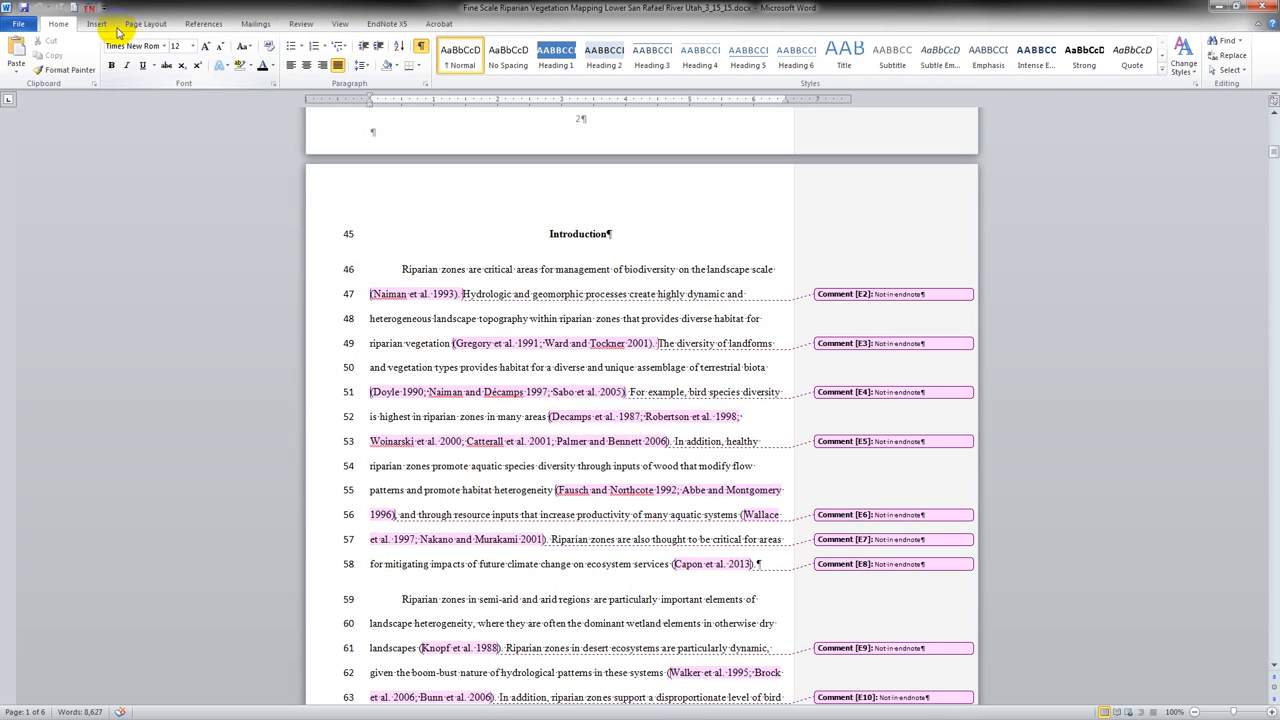
click(386, 26)
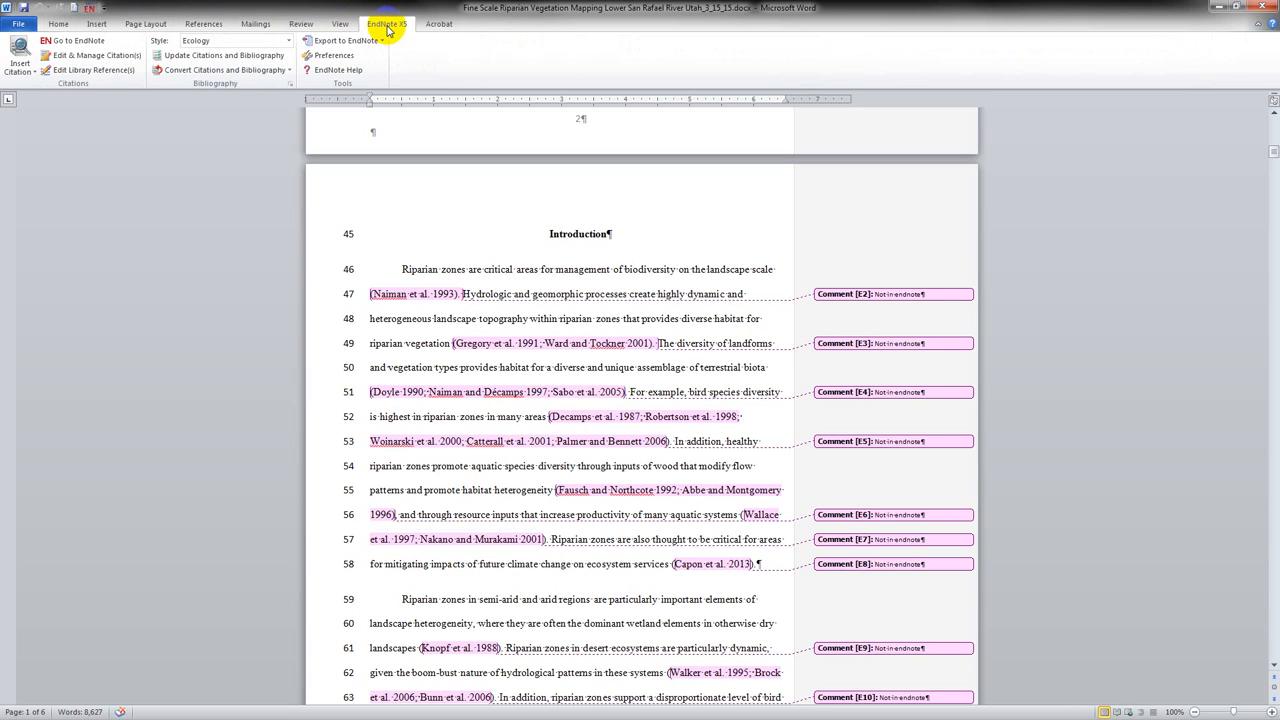
click(32, 70)
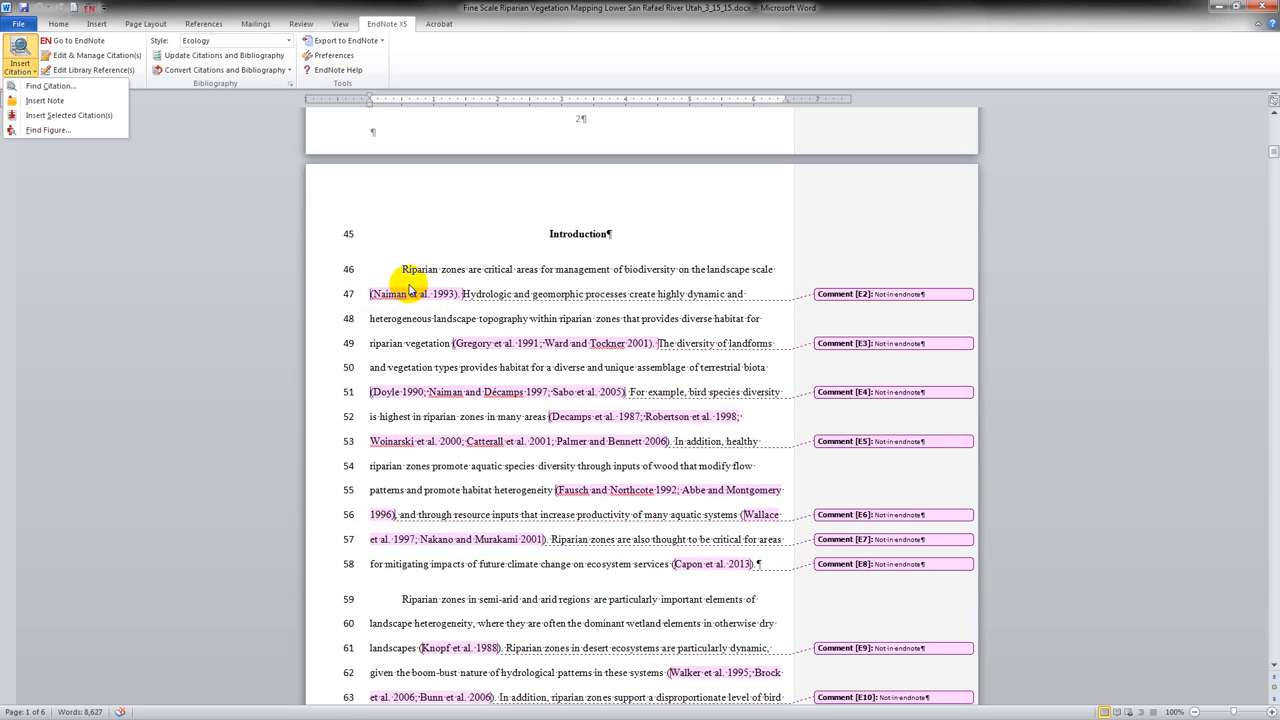
click(242, 255)
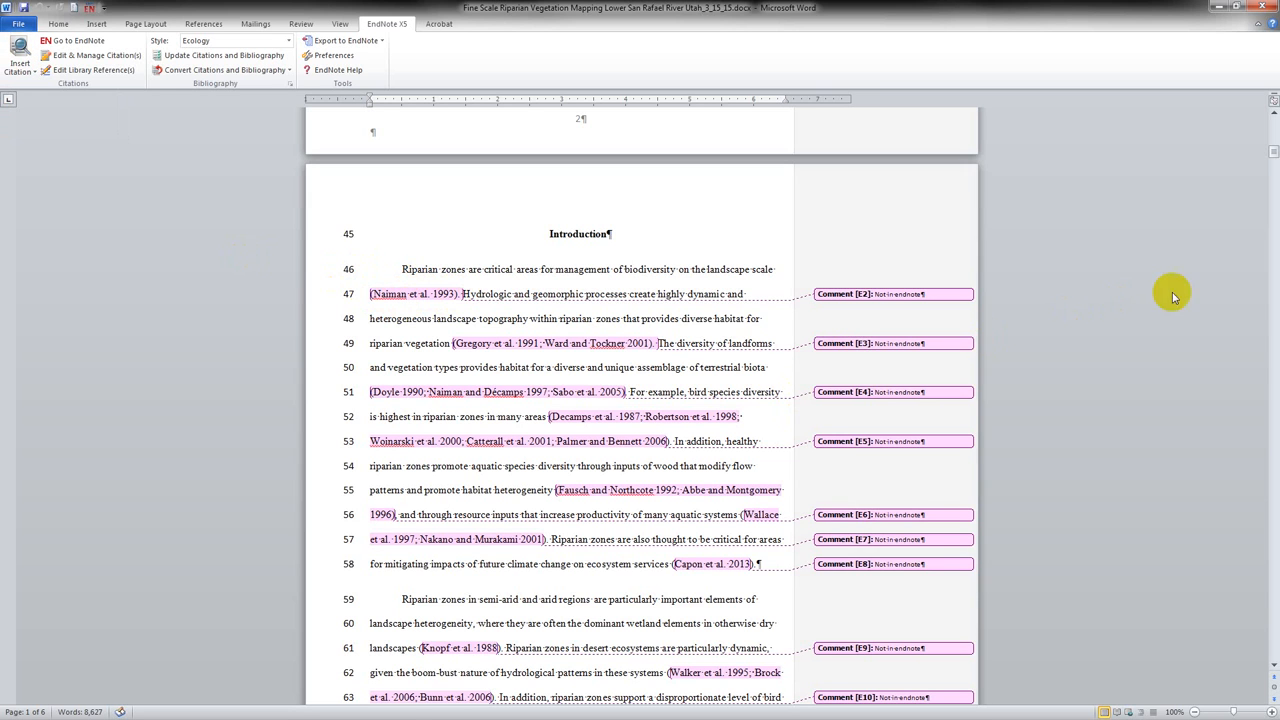
Examine the bracketed numeric citations on page 6 and the numbered and "Added references" entries near the document's end
drag(1274, 153, 1274, 197)
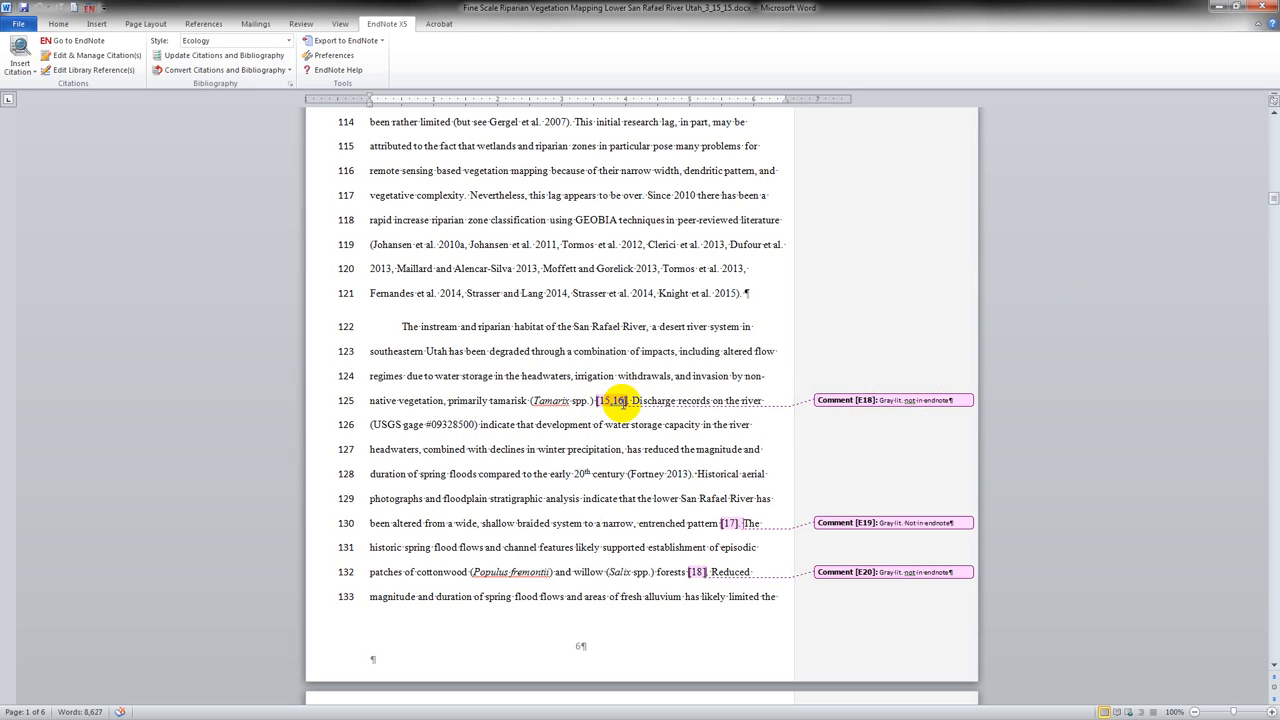
mouse_move(622, 403)
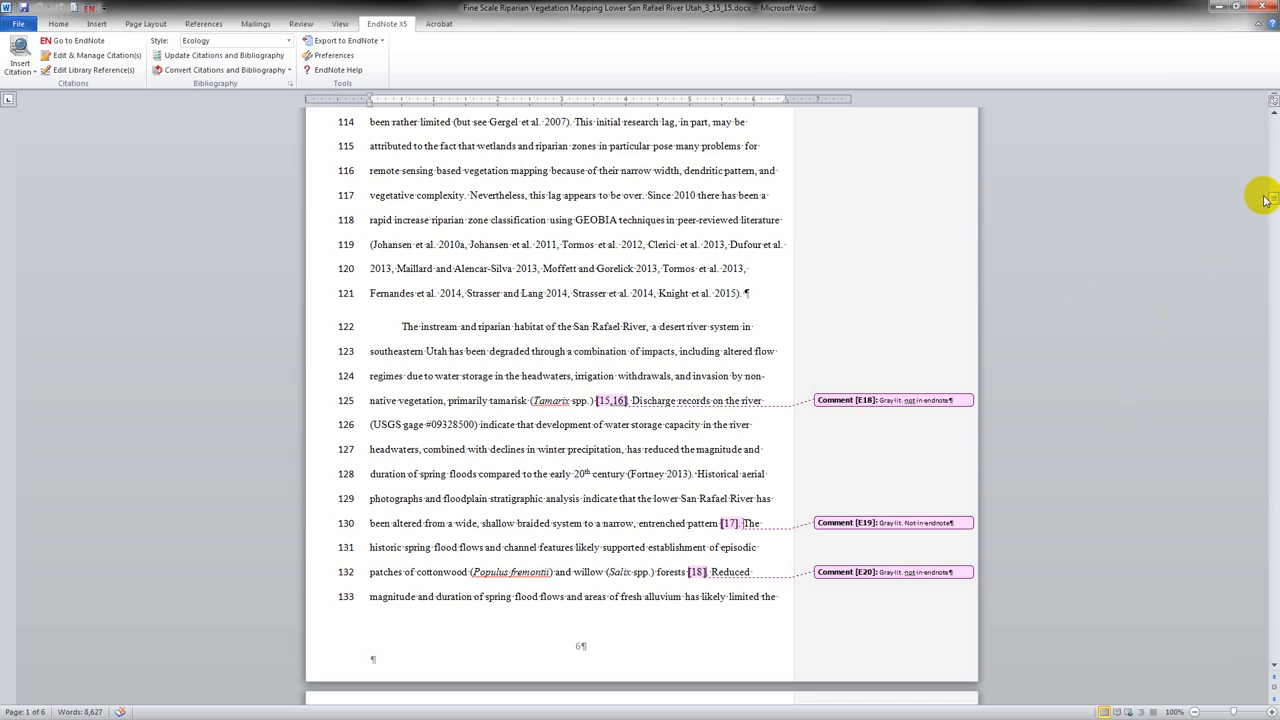
drag(1273, 200, 1226, 572)
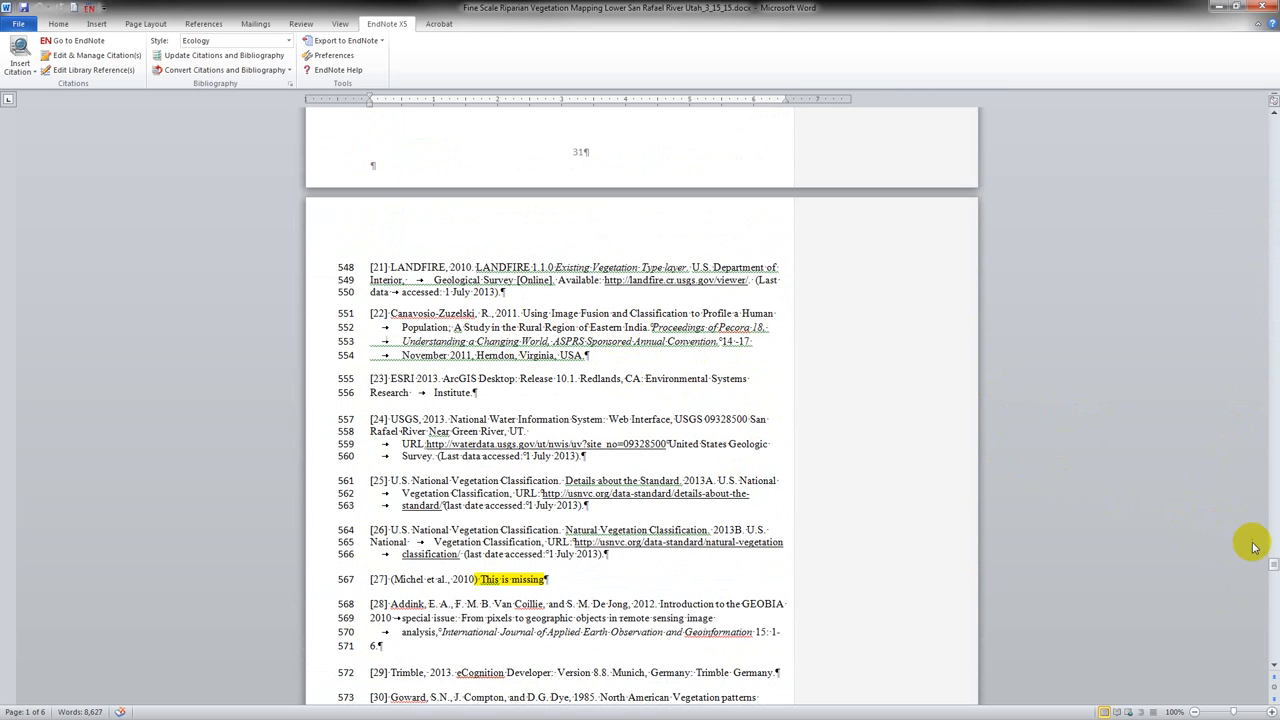
drag(1275, 565, 1275, 582)
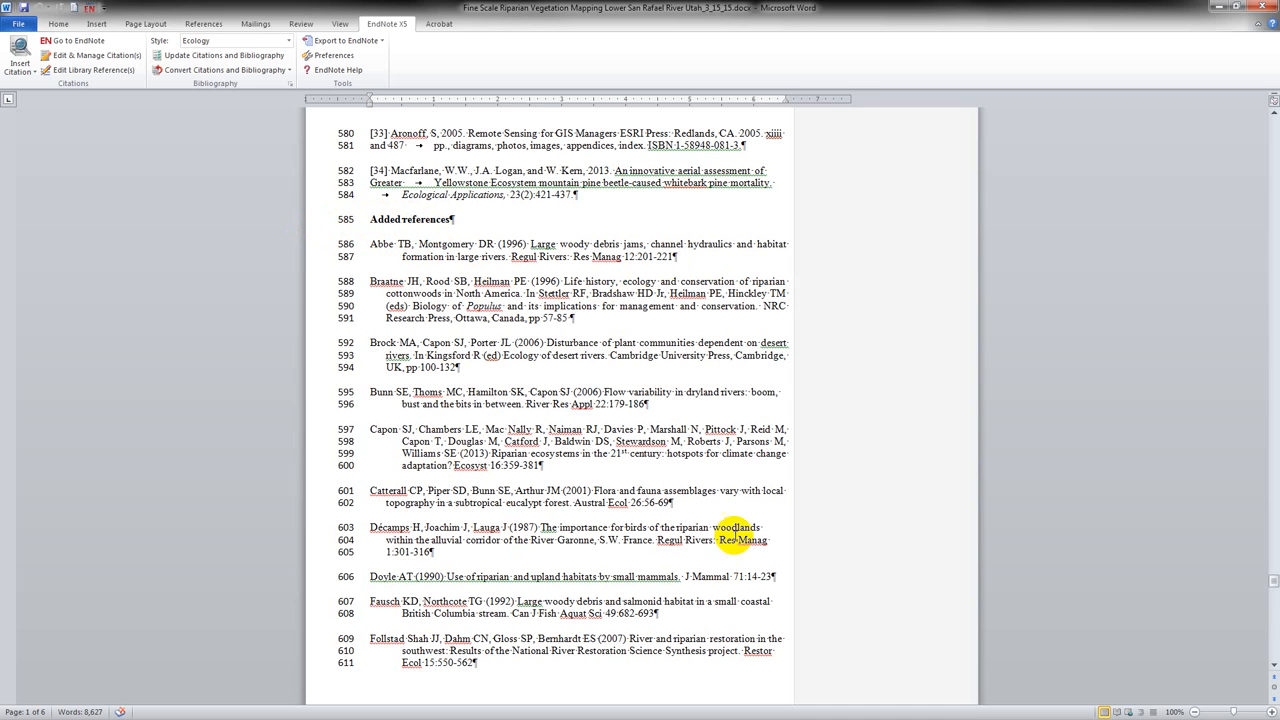
drag(1272, 590, 1272, 622)
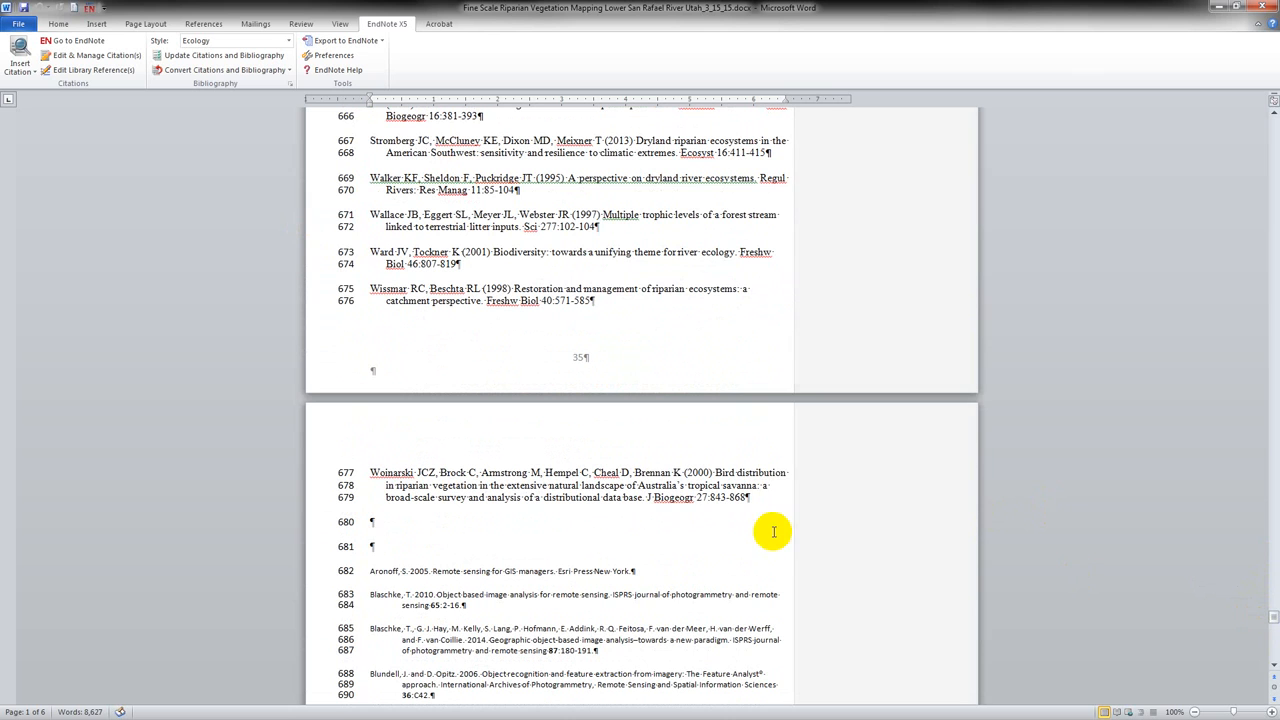
Review the author-year bibliography on pages 36 to 38, and return to the manuscript's body text
scroll(499, 535, down, 2)
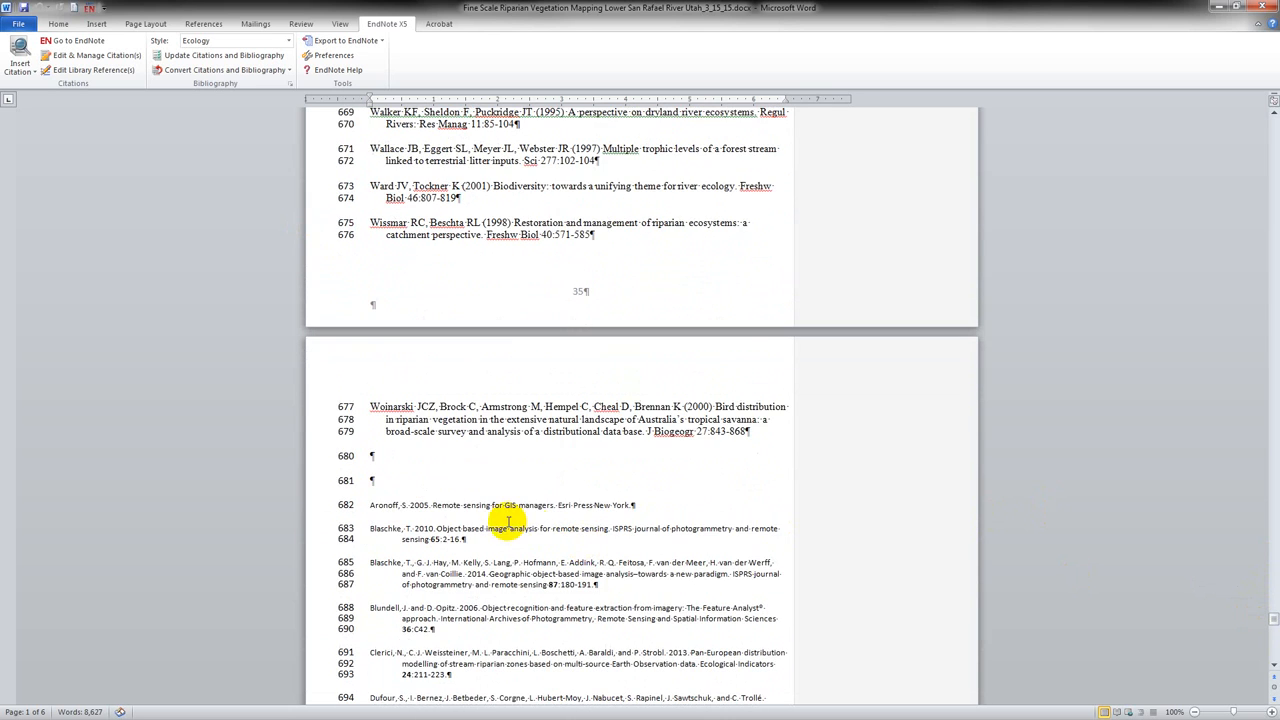
scroll(505, 440, down, 1)
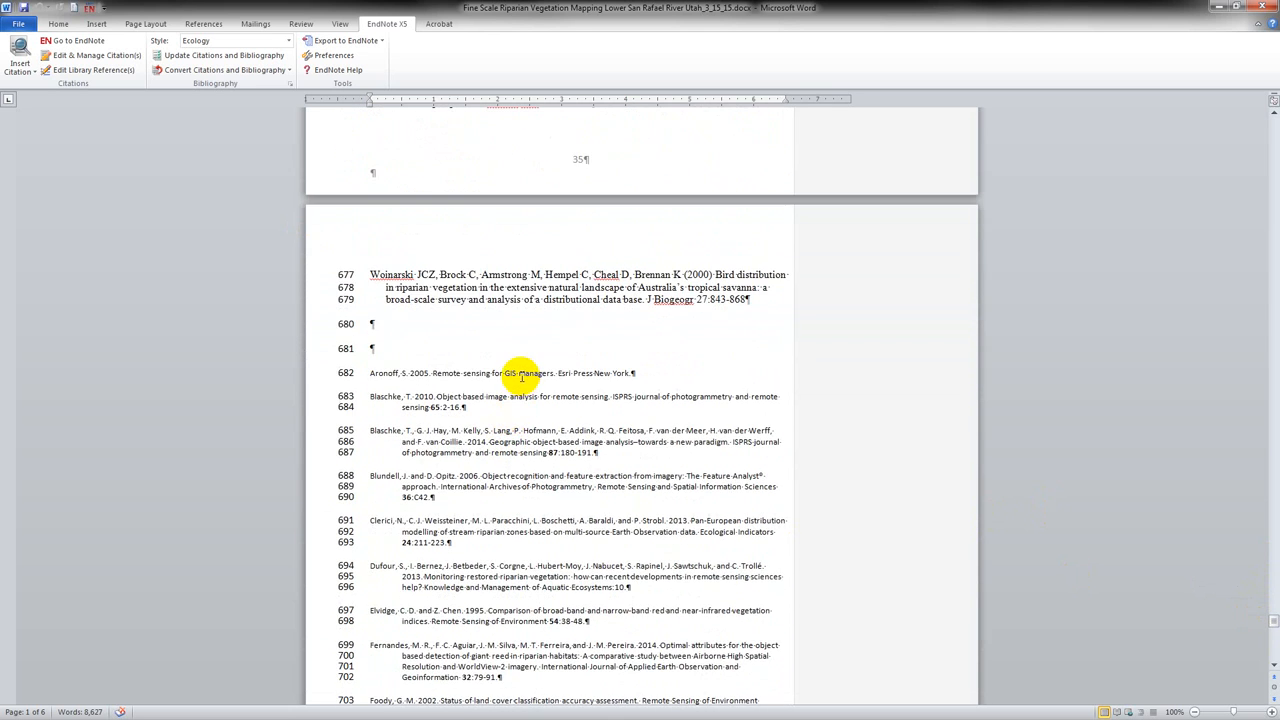
scroll(513, 372, down, 1)
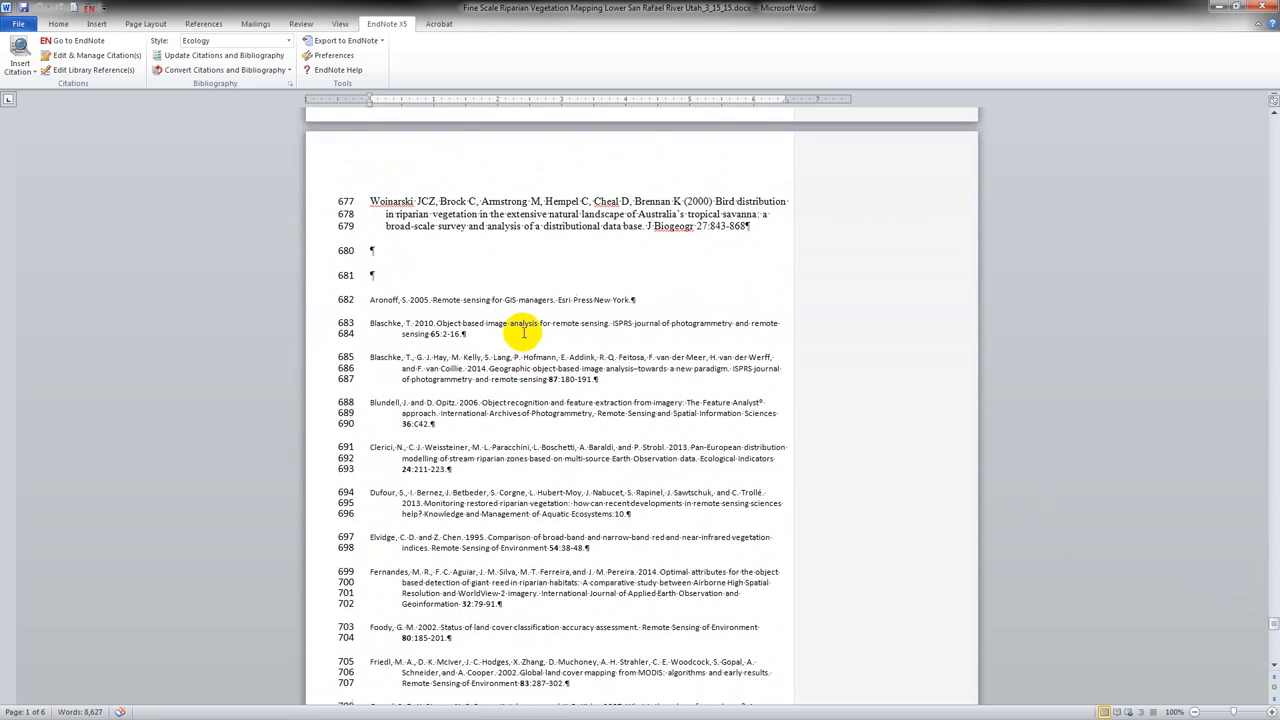
scroll(527, 330, down, 5)
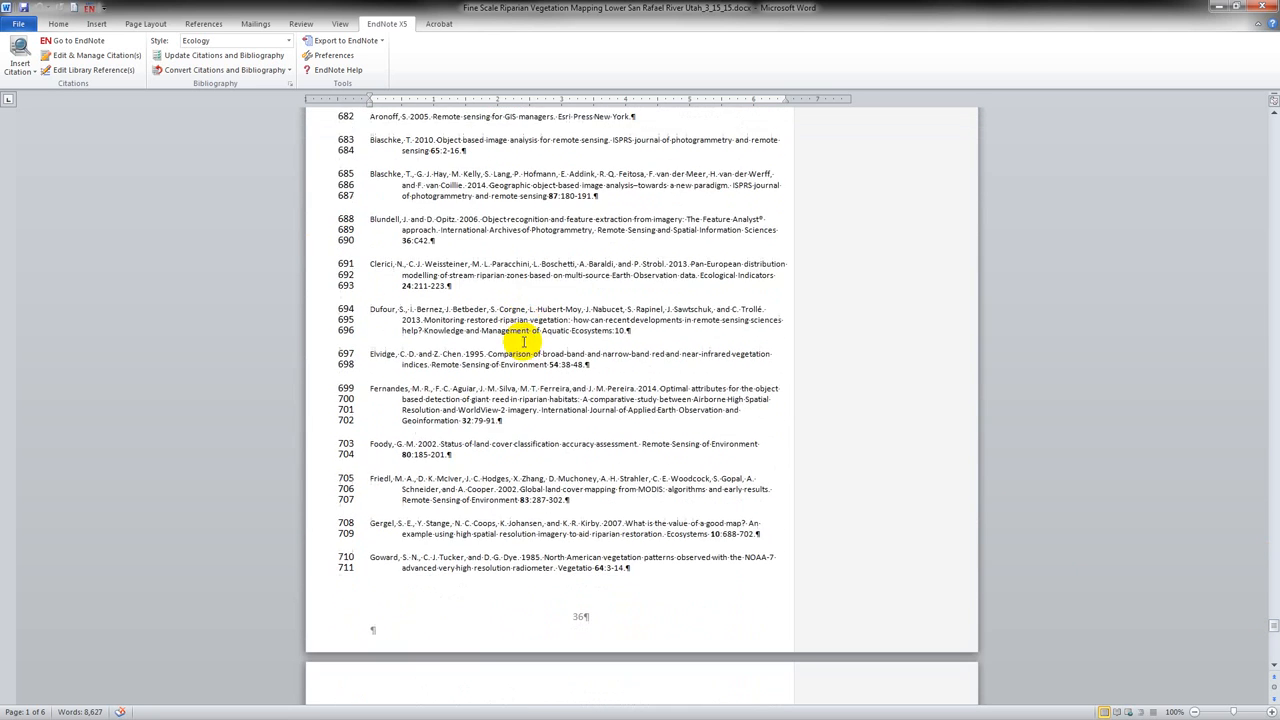
scroll(547, 430, down, 3)
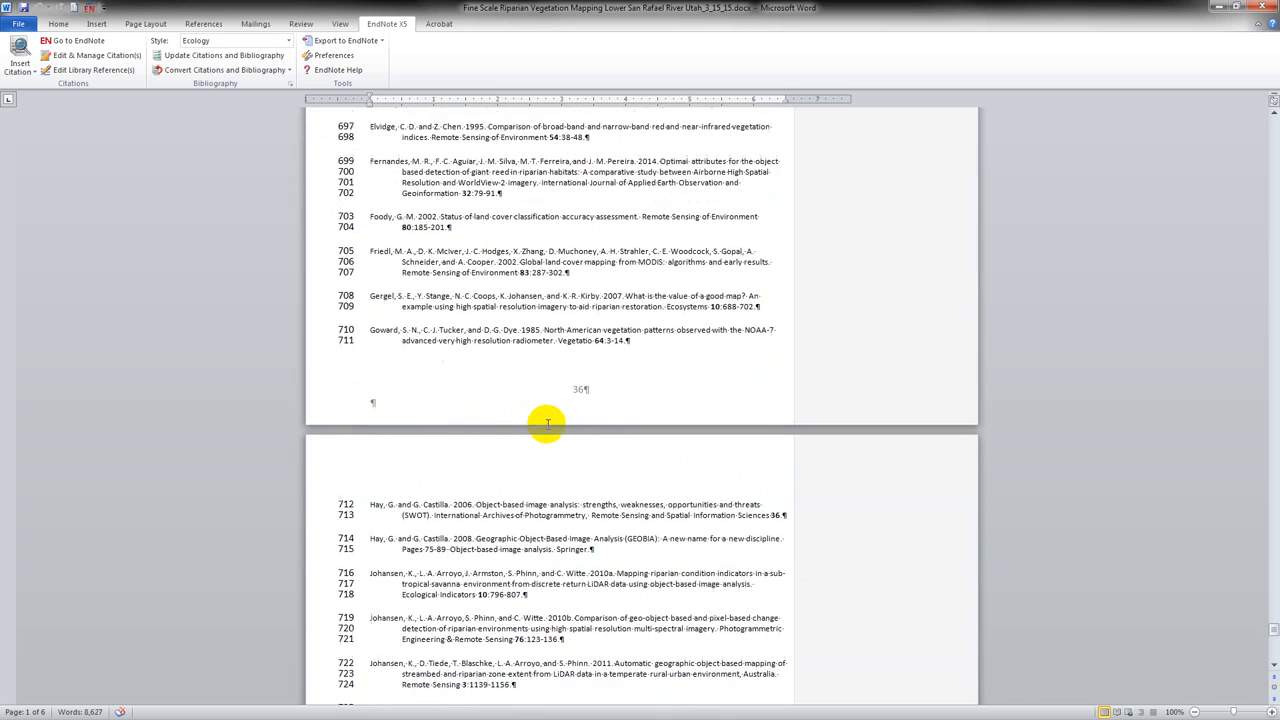
scroll(549, 417, down, 8)
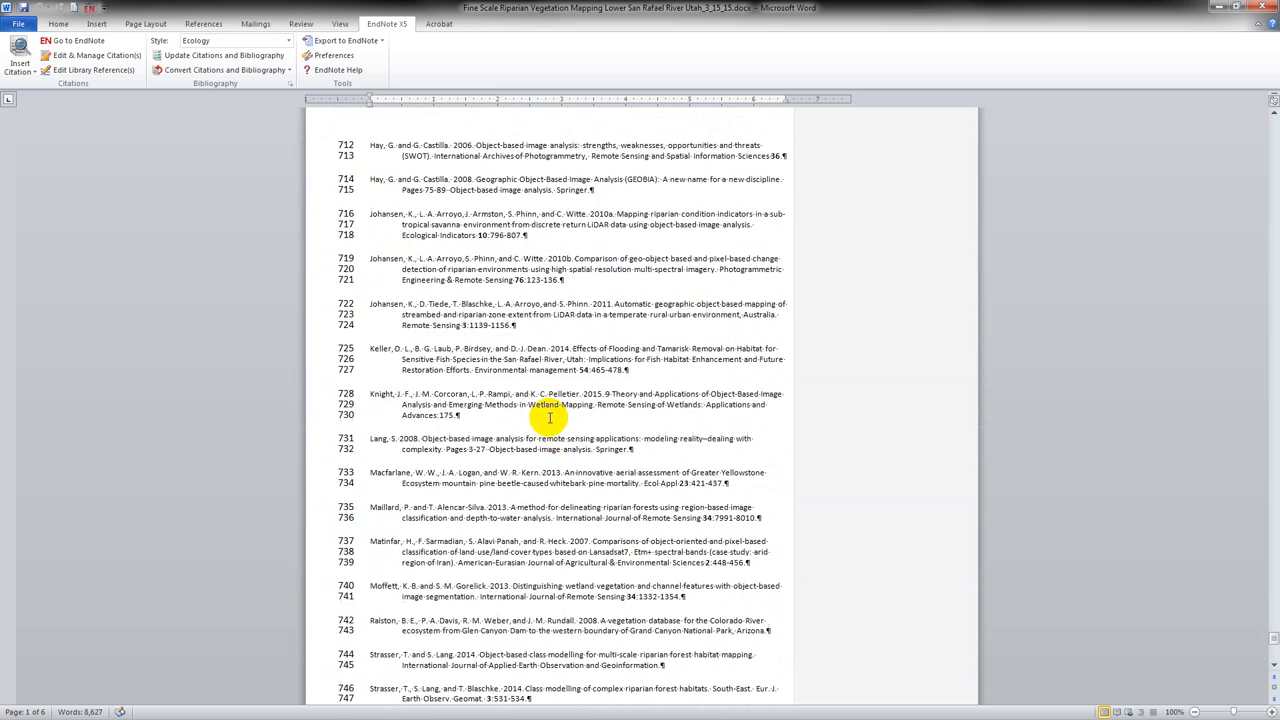
scroll(550, 415, down, 2)
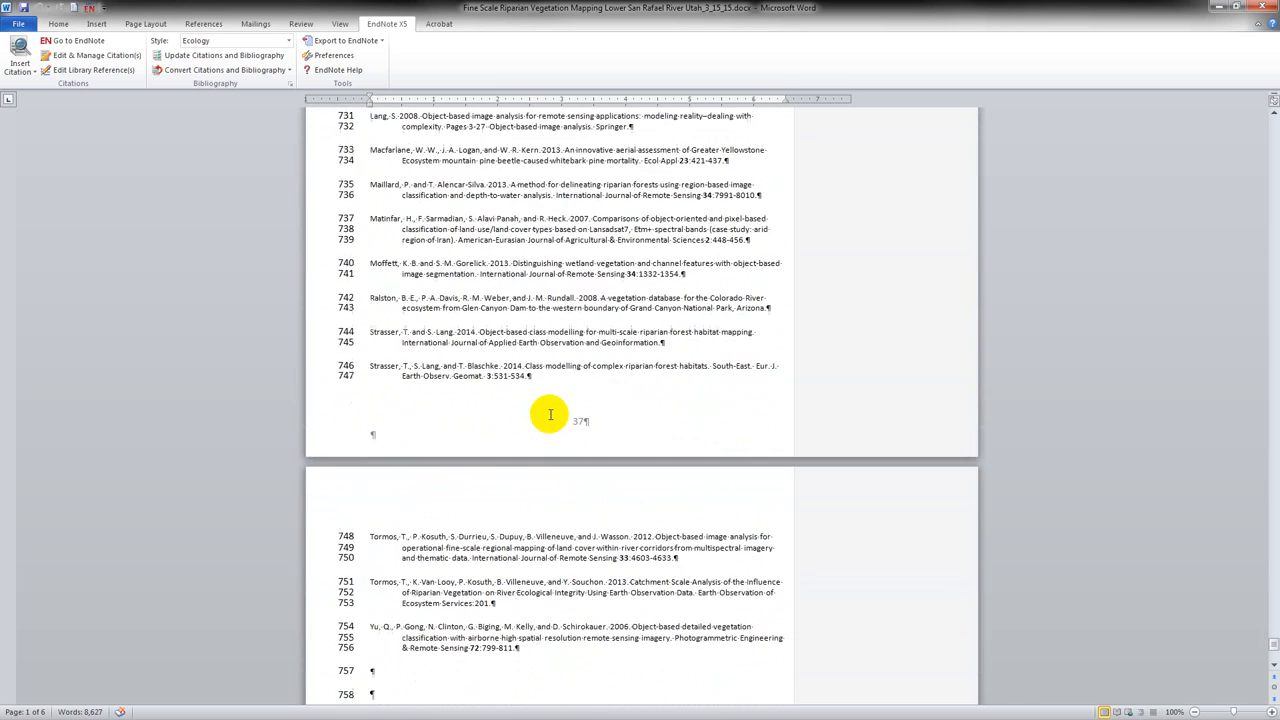
scroll(550, 415, up, 15)
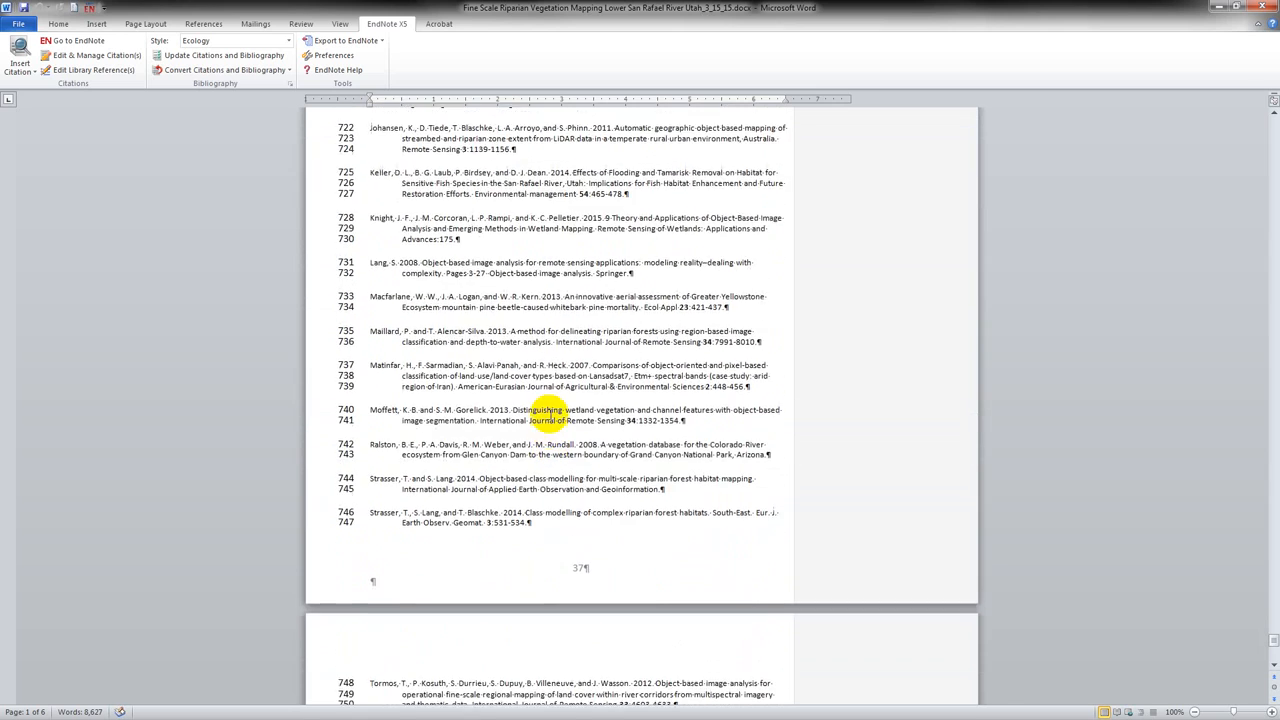
scroll(549, 417, up, 2)
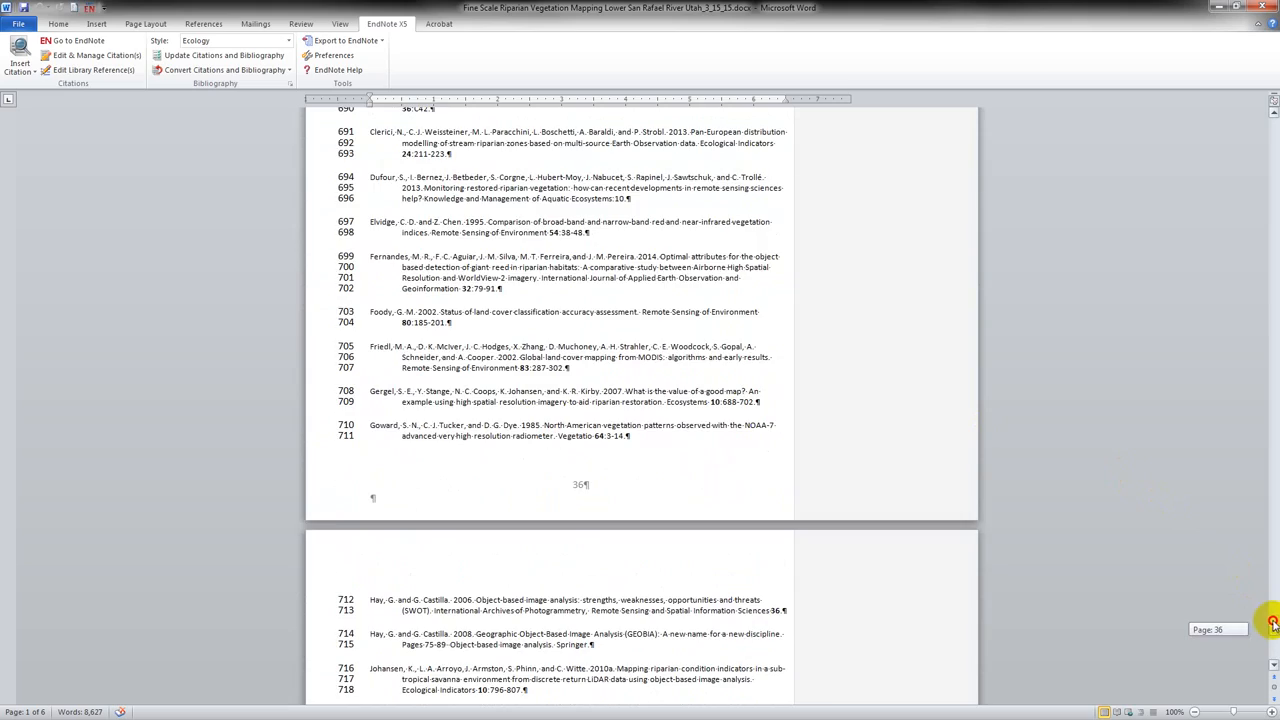
drag(1272, 622, 1272, 320)
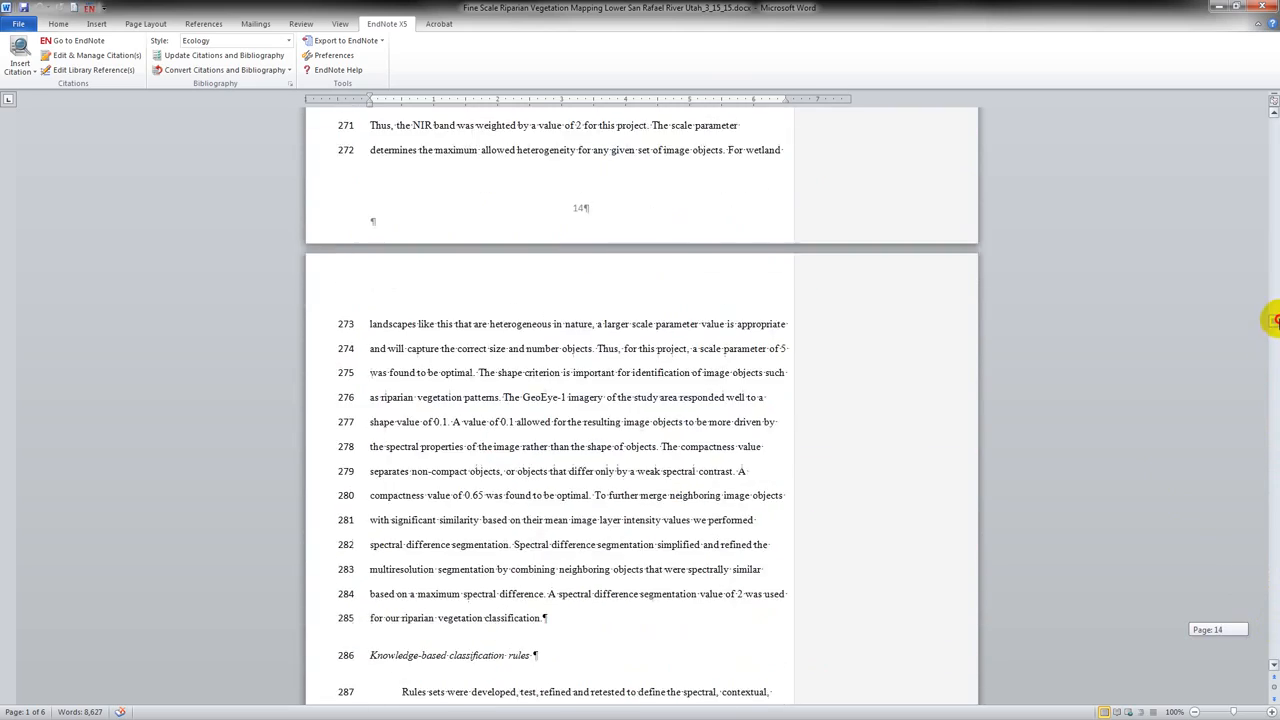